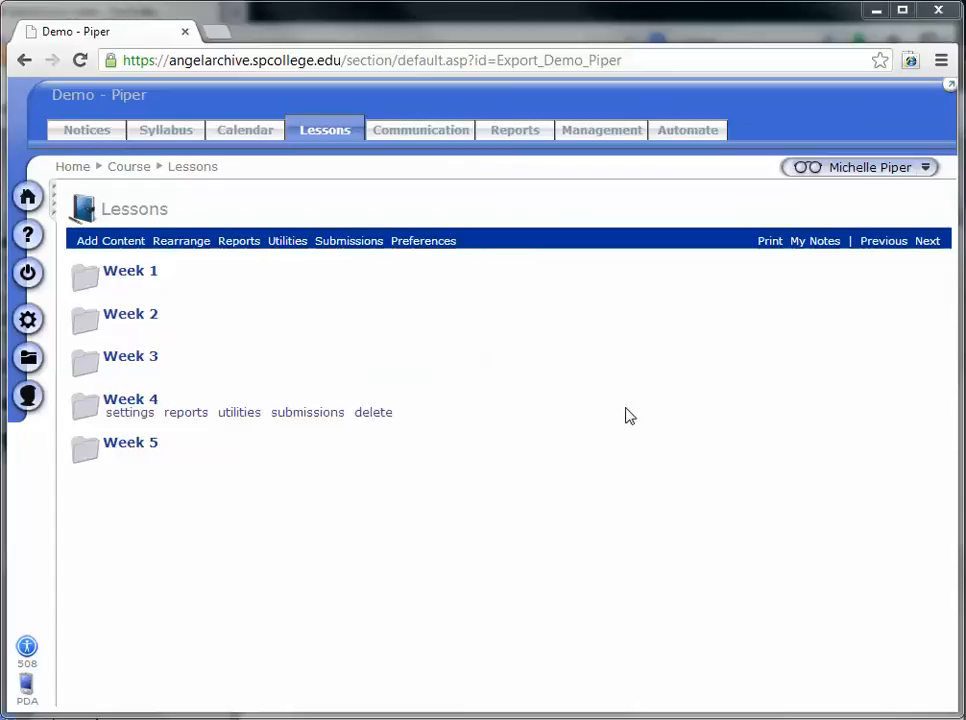
Reach the course Export Console from the Management tab's Data Management area.
left_click(585, 130)
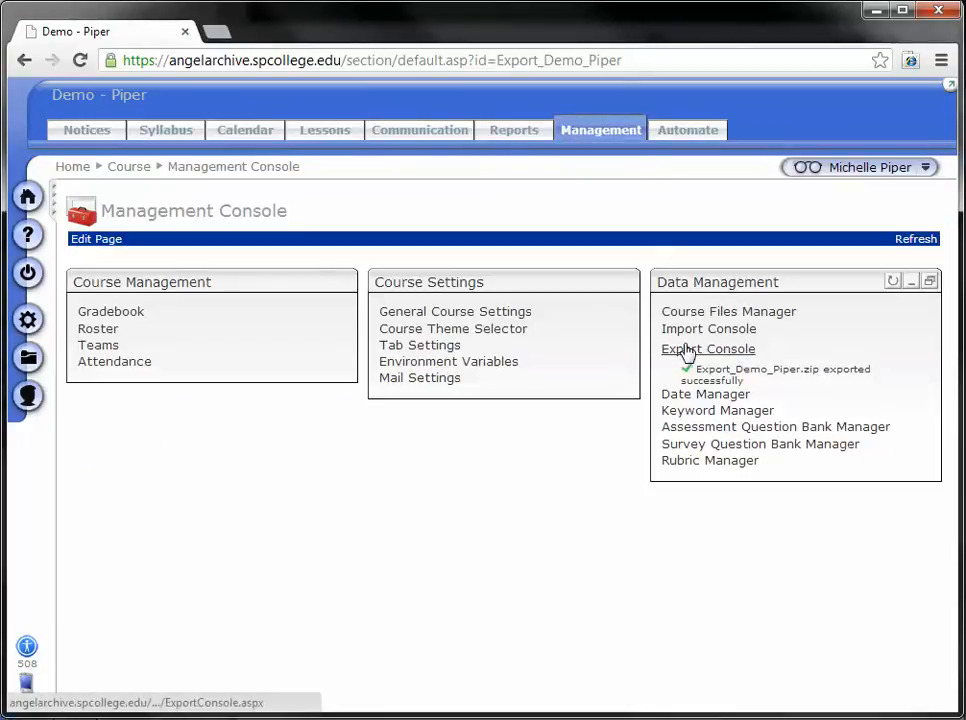
left_click(686, 350)
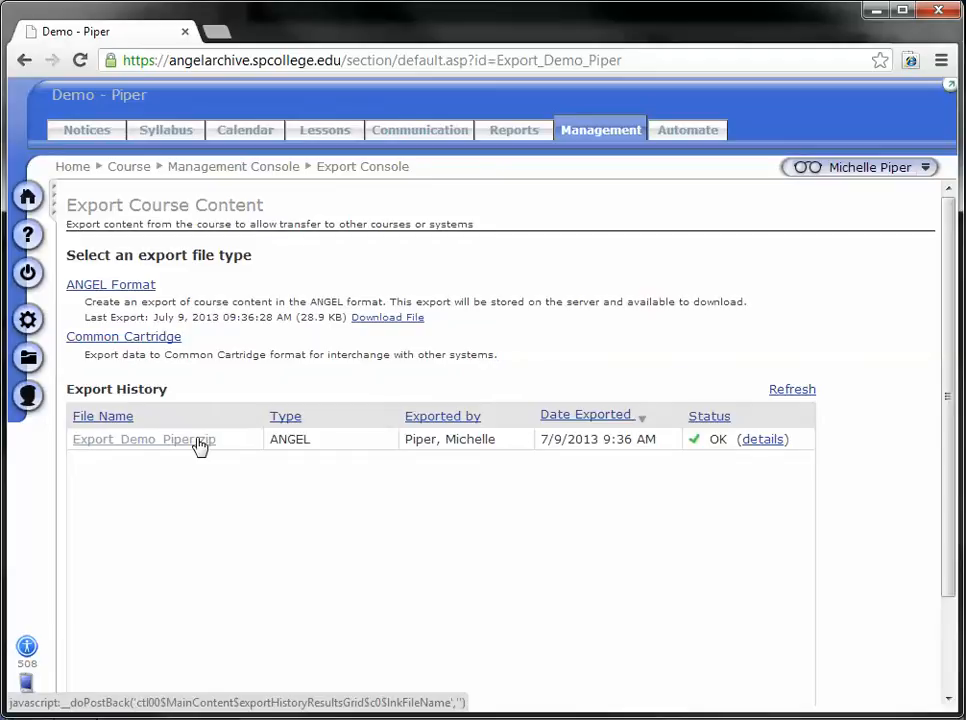
Download Export_Demo_Piper.zip from the Export History list.
left_click(200, 445)
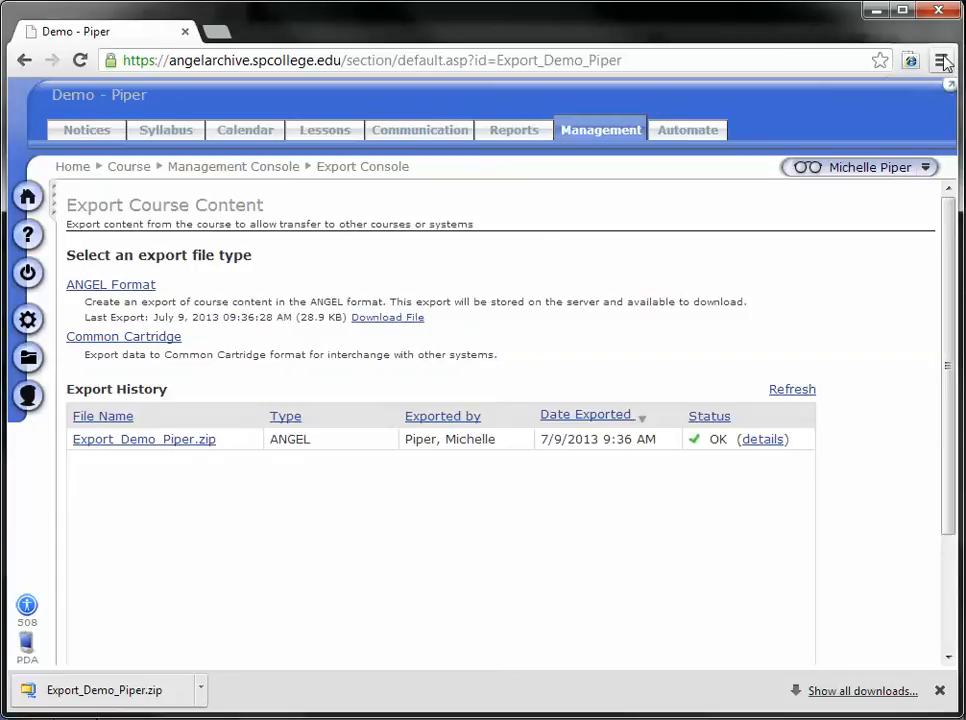
Bring up Chrome Settings with advanced settings expanded and the Downloads section in view.
left_click(944, 62)
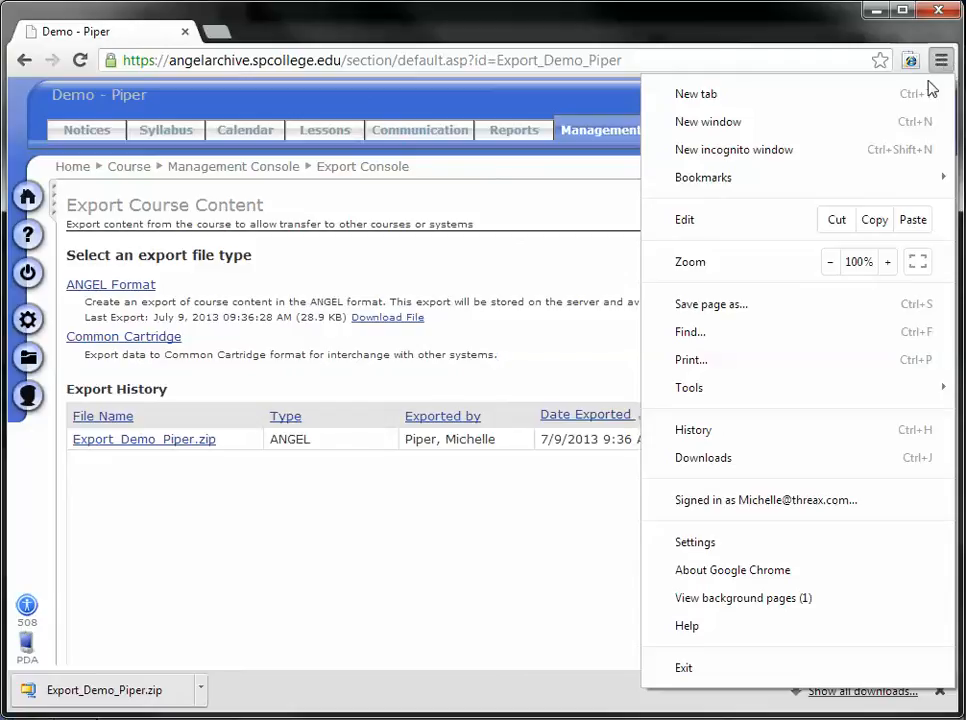
left_click(705, 548)
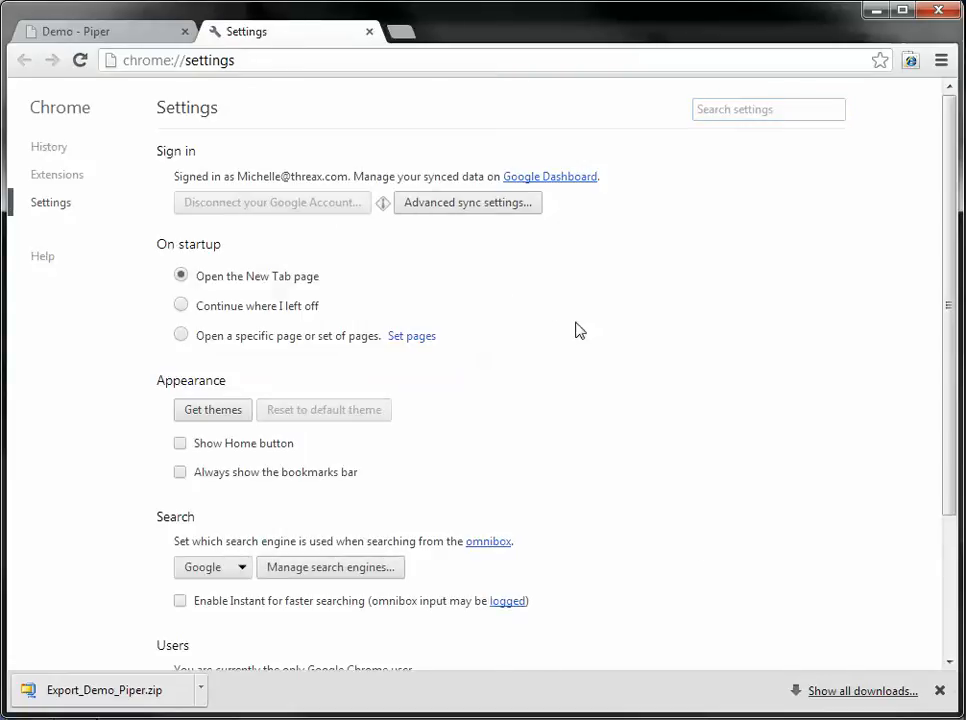
scroll(580, 330, "down", 3)
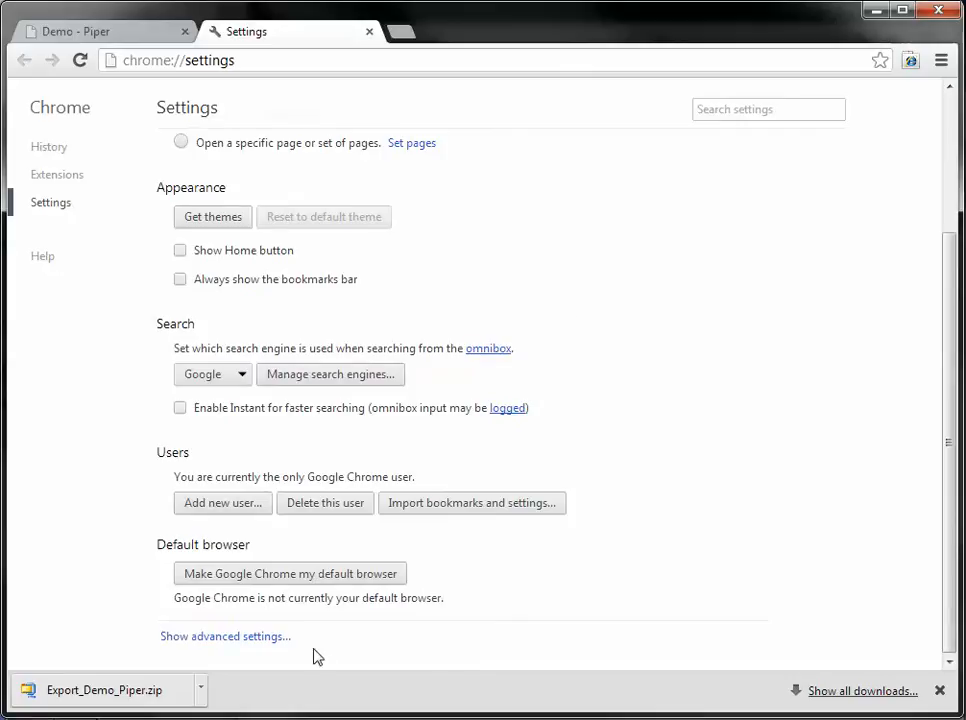
left_click(227, 640)
scroll(490, 596, "down", 3)
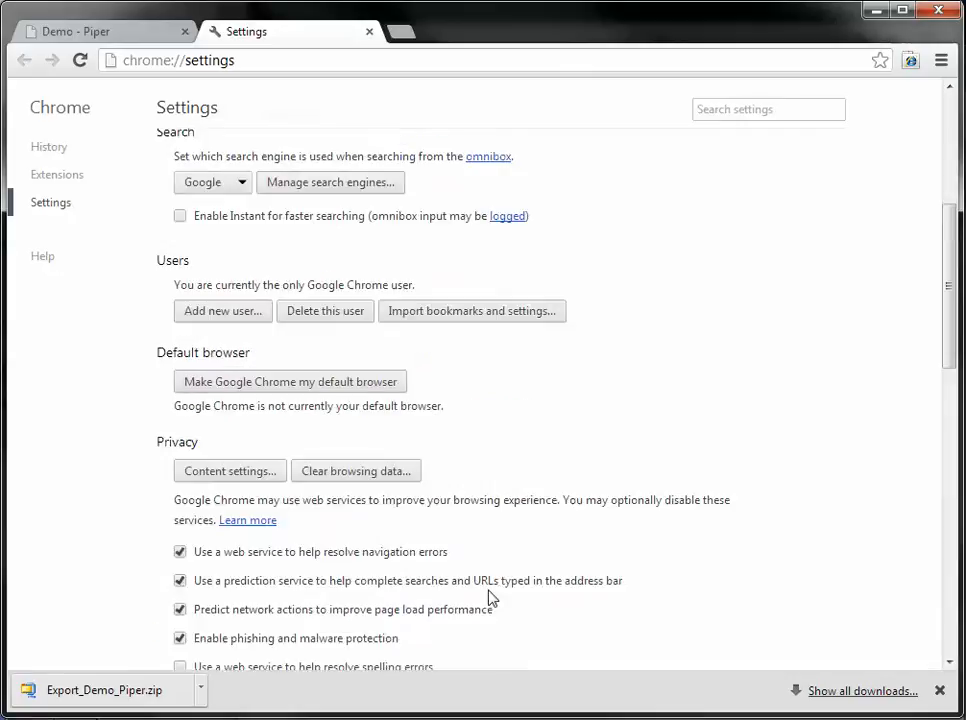
scroll(490, 596, "down", 3)
scroll(490, 596, "down", 3)
scroll(490, 596, "down", 3)
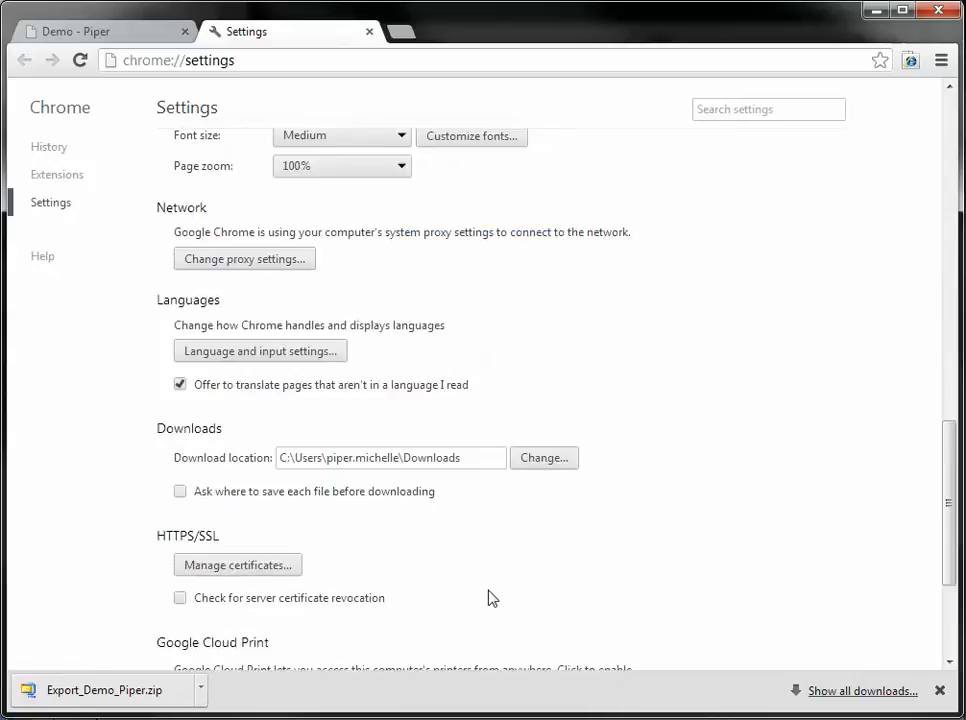
left_click_drag(455, 495, 139, 419)
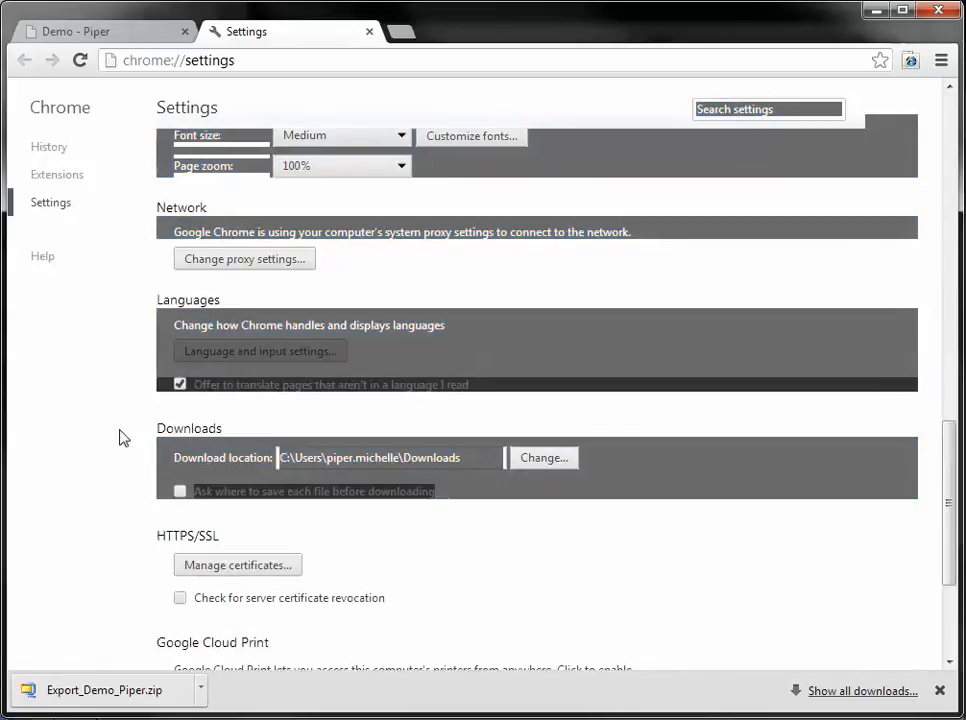
left_click(120, 437)
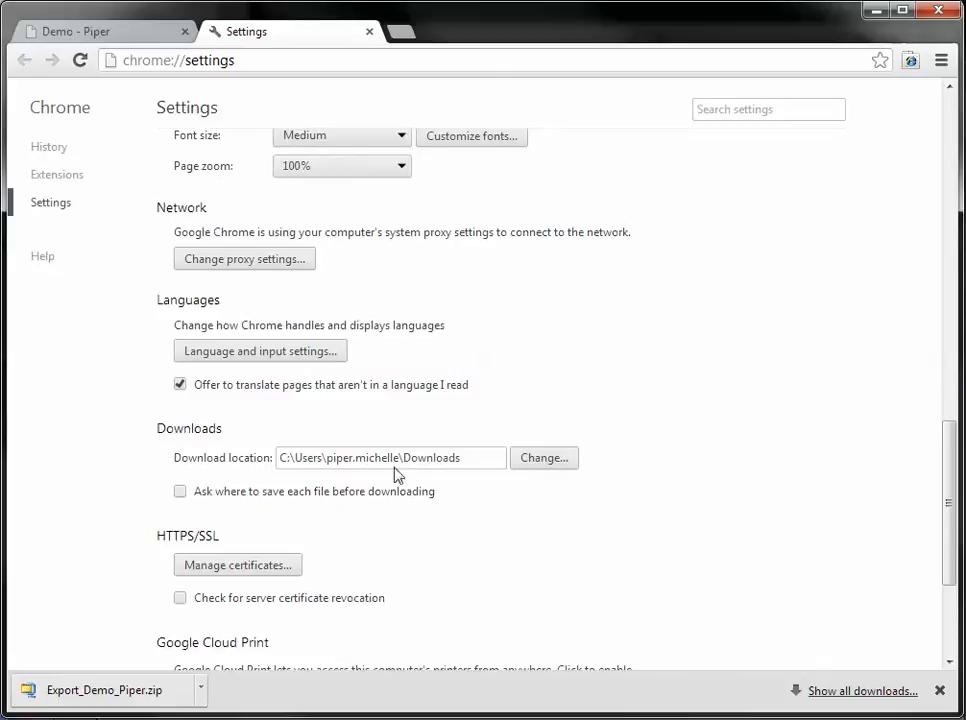
Make Desktop the download folder, enable asking where to save each file, and return to ANGEL.
left_click(544, 457)
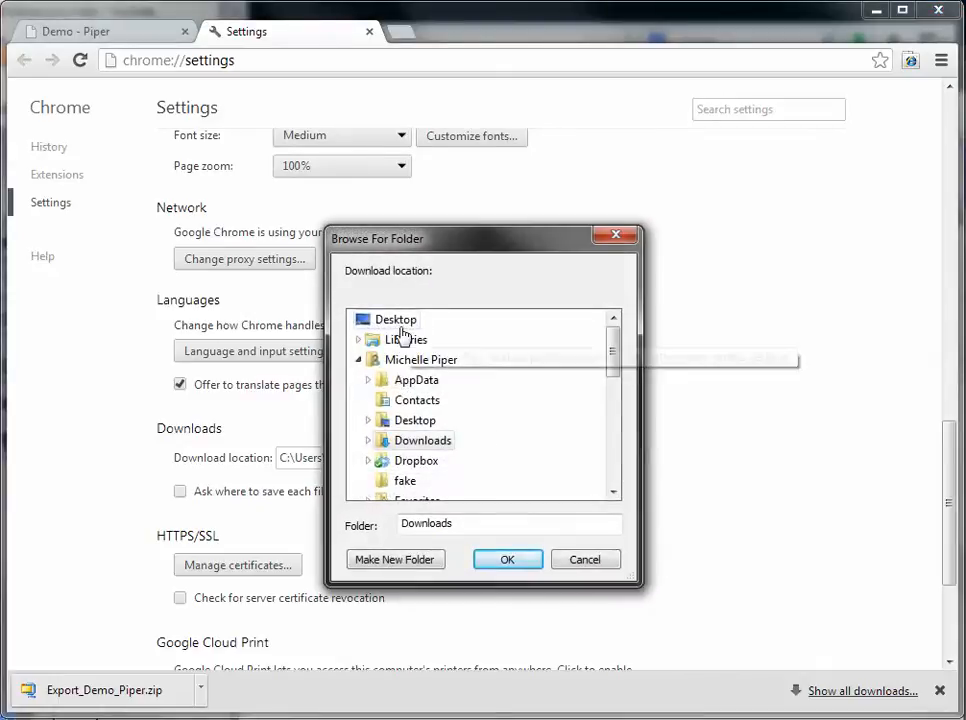
left_click(395, 319)
left_click(507, 559)
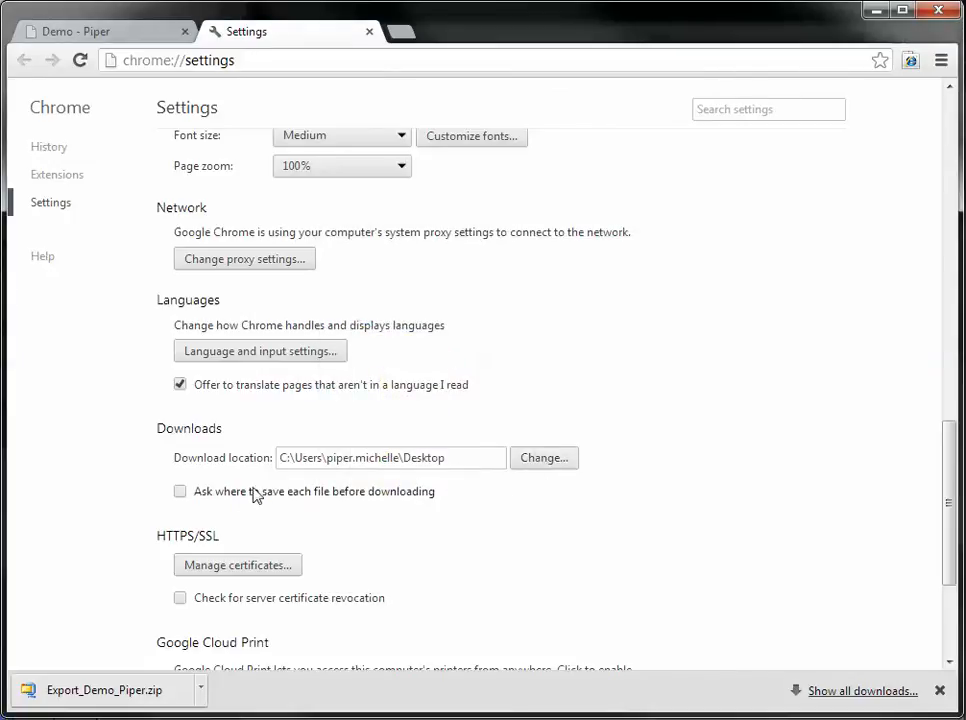
left_click(180, 491)
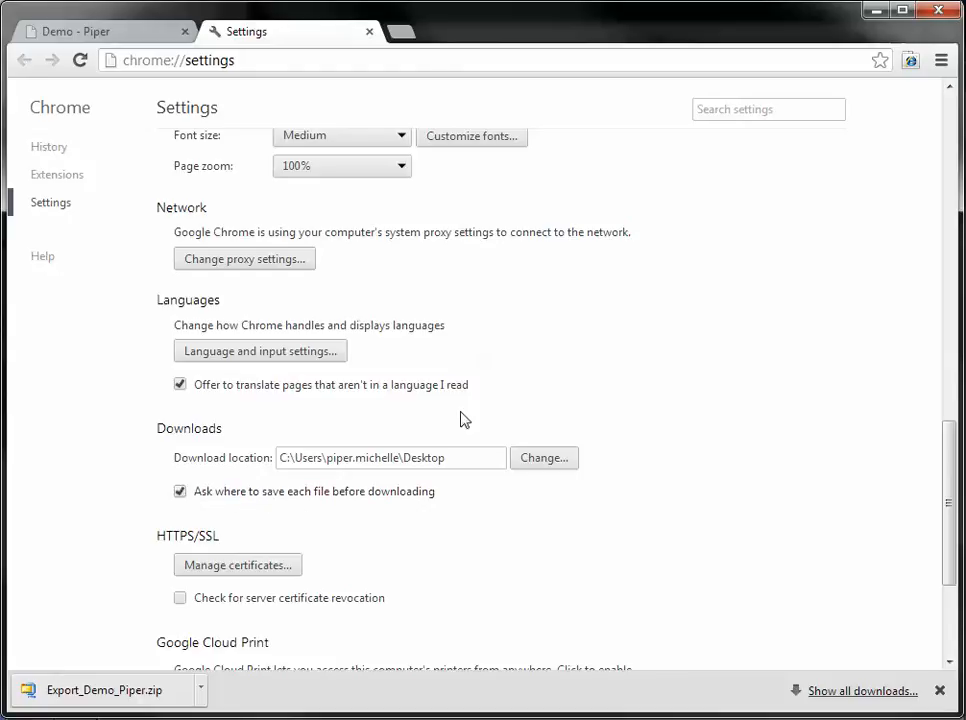
scroll(464, 419, "down", 3)
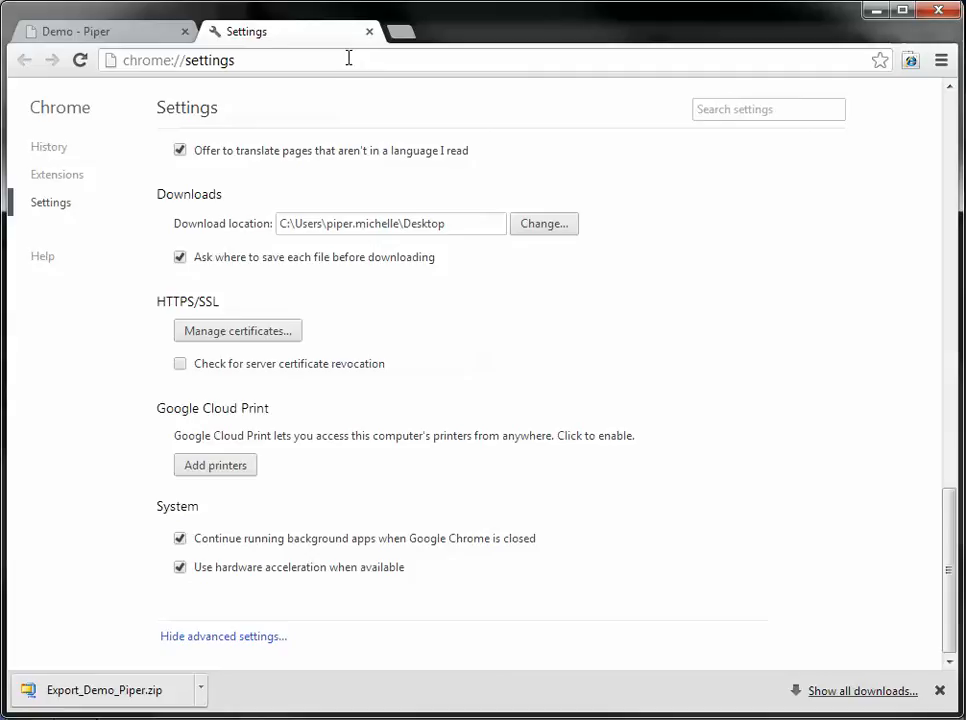
left_click(370, 32)
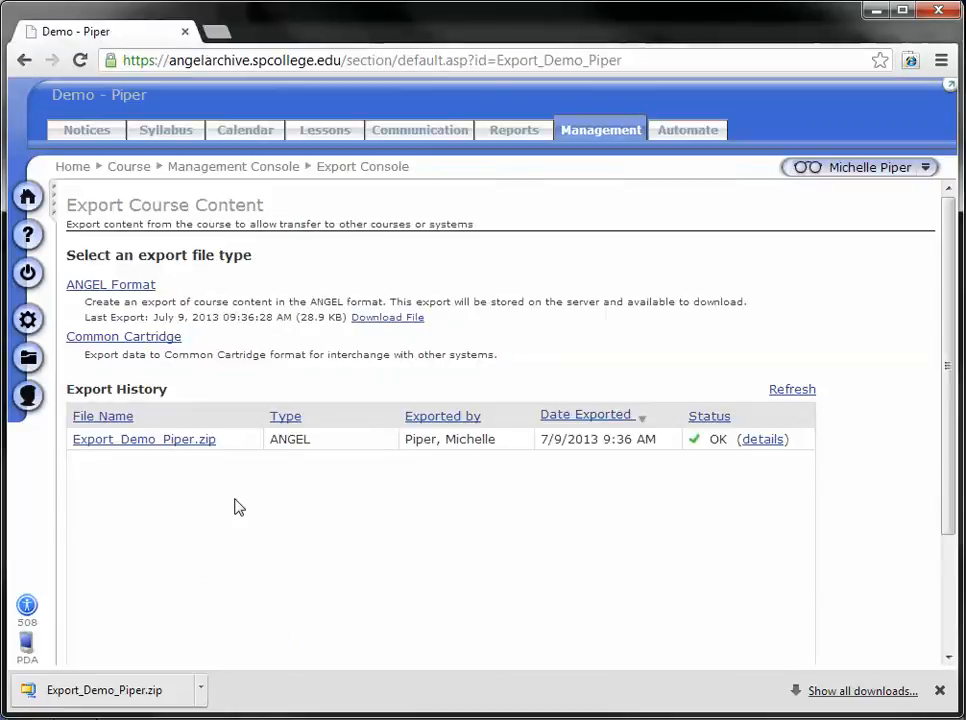
Start saving Export_Demo_Piper.zip and choose the Documents library in the Save As dialog.
left_click(180, 441)
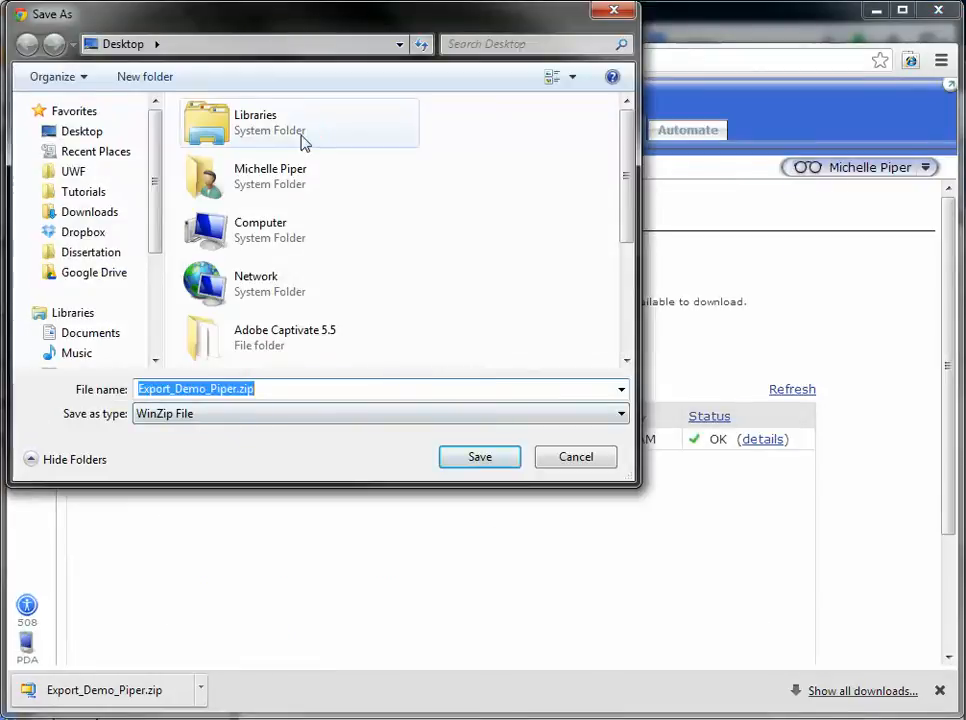
left_click(90, 332)
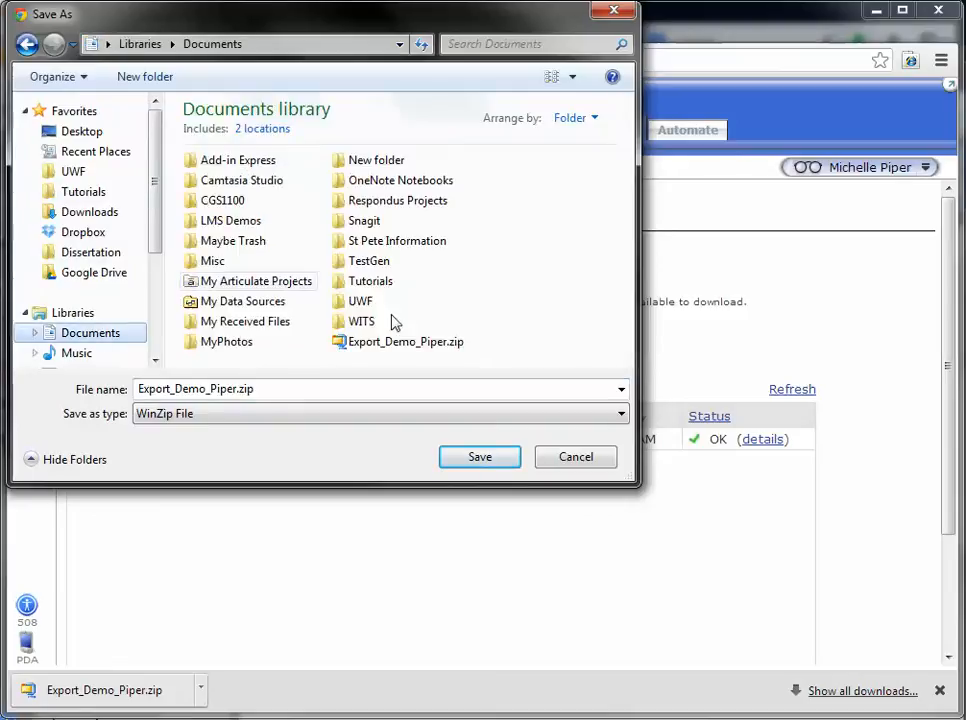